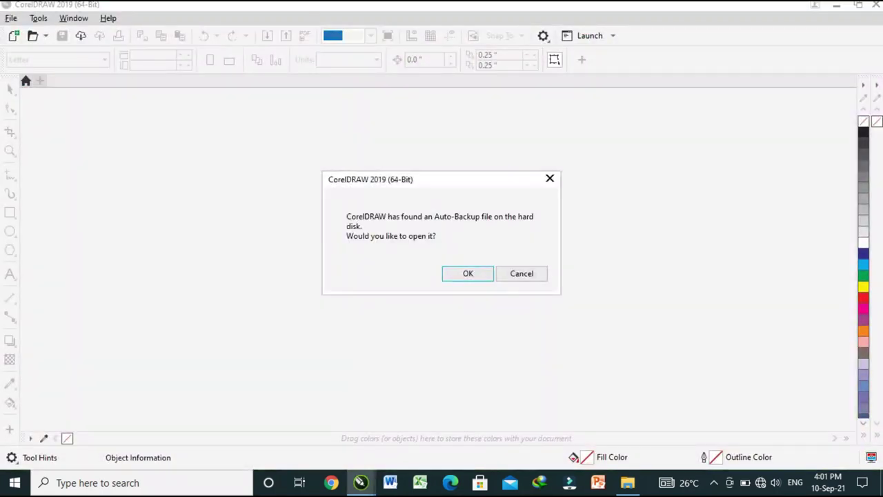
Dismiss the auto-backup prompt and start a new document from the Welcome Screen
{"action": "left_click", "coordinate": [521, 274]}
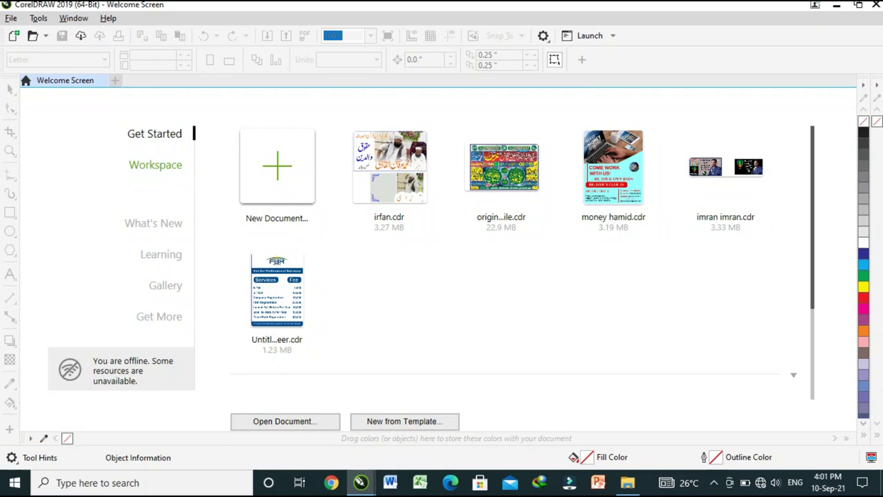
{"action": "left_click", "coordinate": [276, 166]}
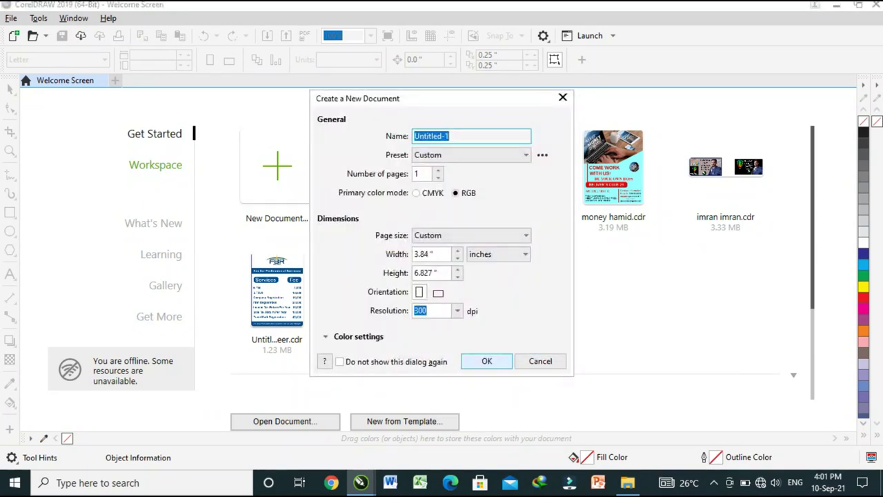
Create the portrait document and draw a large circle over the page's upper-middle area
{"action": "key", "text": "Return"}
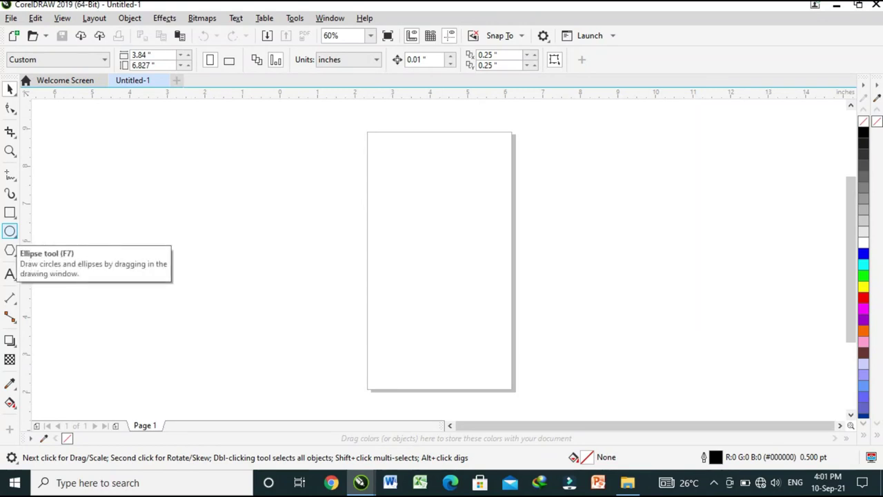
{"action": "left_click", "coordinate": [9, 232]}
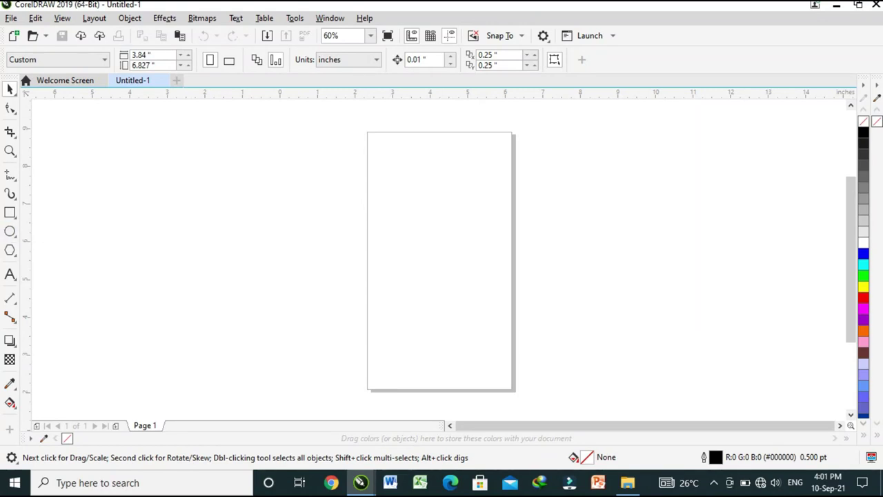
{"action": "left_click_drag", "start_coordinate": [267, 163], "coordinate": [501, 388]}
{"action": "key", "text": "space"}
{"action": "left_click_drag", "start_coordinate": [384, 274], "coordinate": [439, 267]}
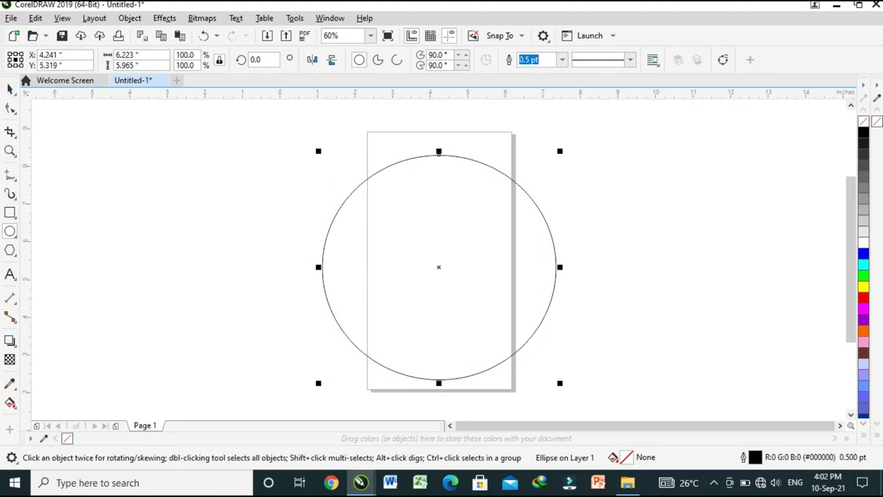
{"action": "left_click", "coordinate": [10, 274]}
Type 'IMRAN PUBLIC SCHOOL' as Arial 24 pt artistic text just left of the circle
{"action": "left_click", "coordinate": [180, 249]}
{"action": "type", "text": "IM"}
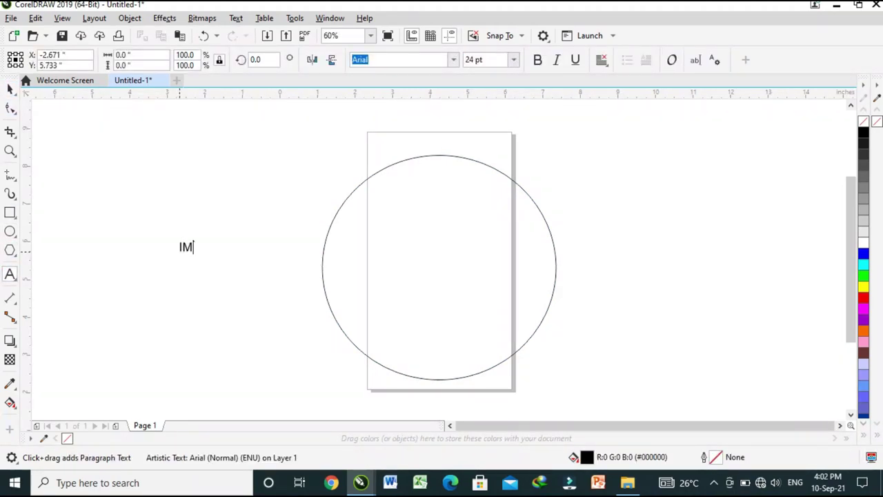
{"action": "type", "text": "RAN PUBLIC S"}
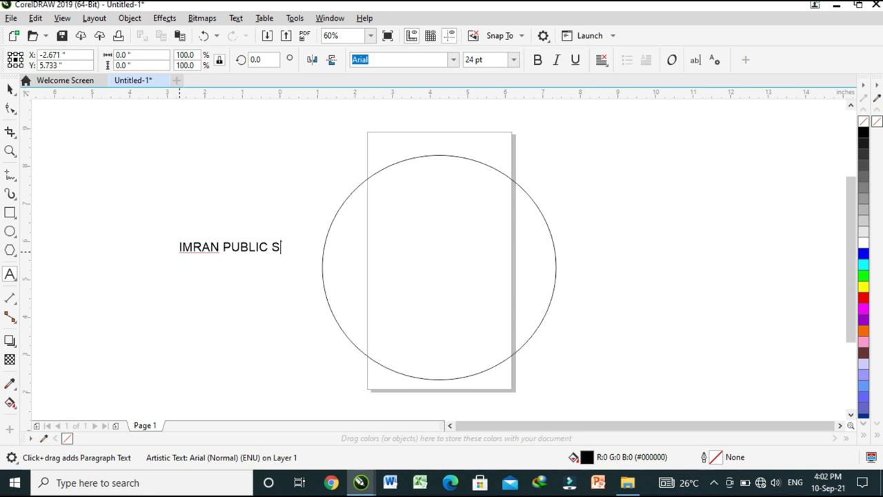
{"action": "type", "text": "CHOOL"}
{"action": "left_click", "coordinate": [9, 88]}
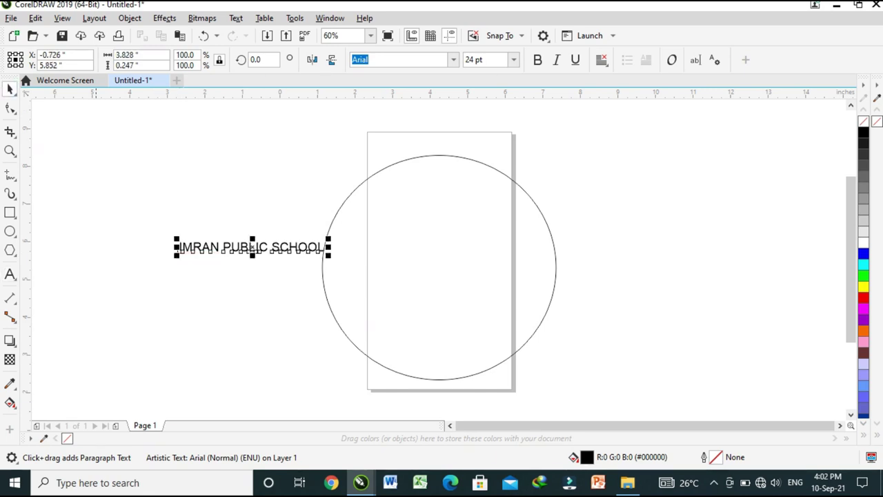
{"action": "left_click", "coordinate": [164, 18]}
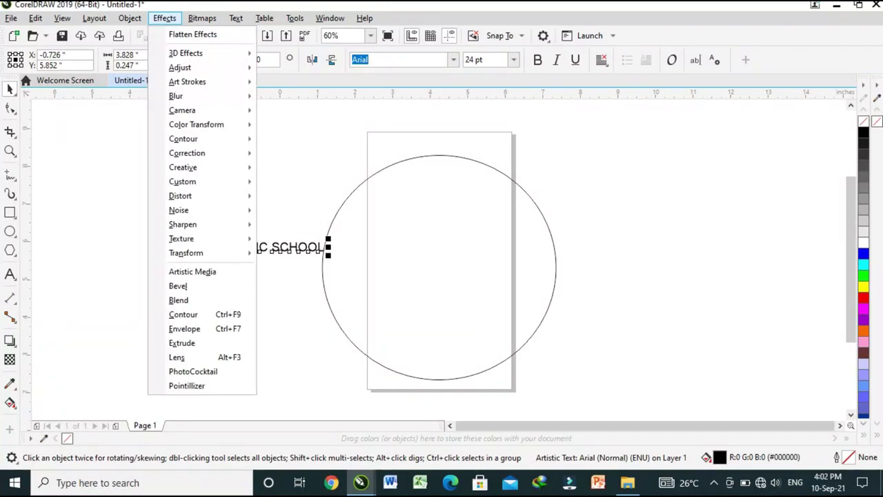
Fit the IMRAN PUBLIC SCHOOL text to the top of the circle's outline
{"action": "left_click", "coordinate": [252, 247]}
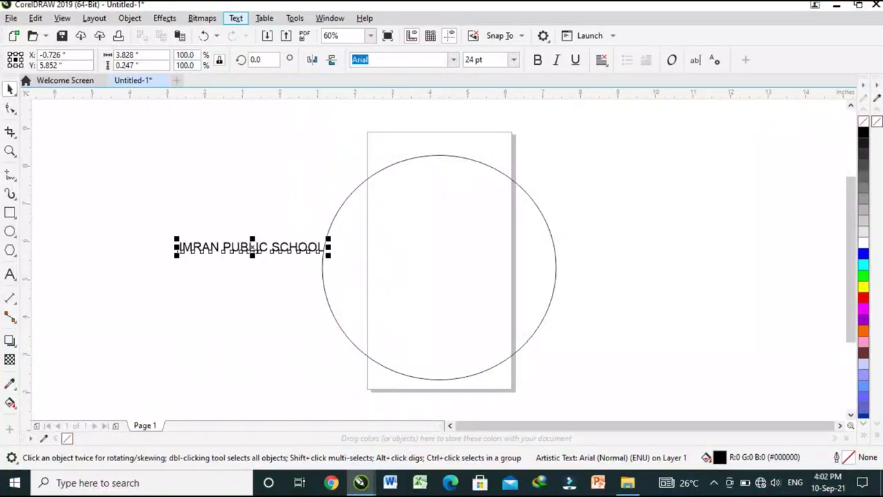
{"action": "key", "text": "alt+x"}
{"action": "key", "text": "Down"}
{"action": "key", "text": "Down"}
{"action": "key", "text": "Down"}
{"action": "key", "text": "Down"}
{"action": "key", "text": "Down"}
{"action": "key", "text": "Down"}
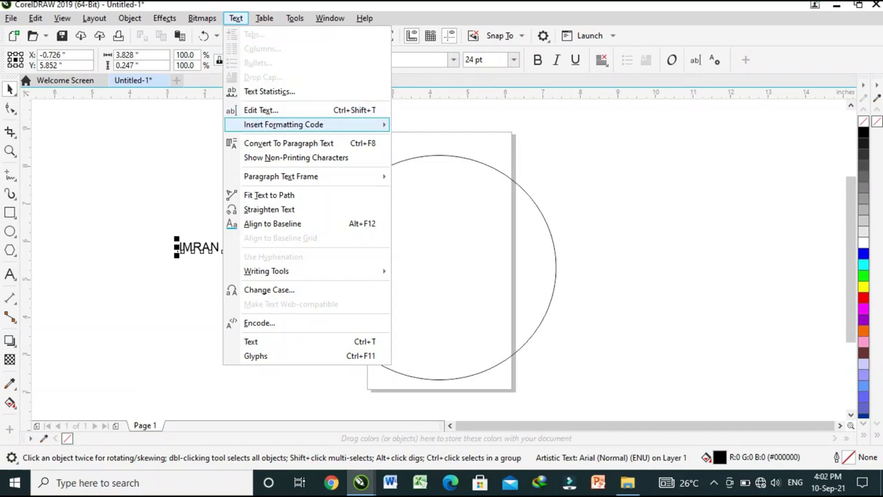
{"action": "key", "text": "Return"}
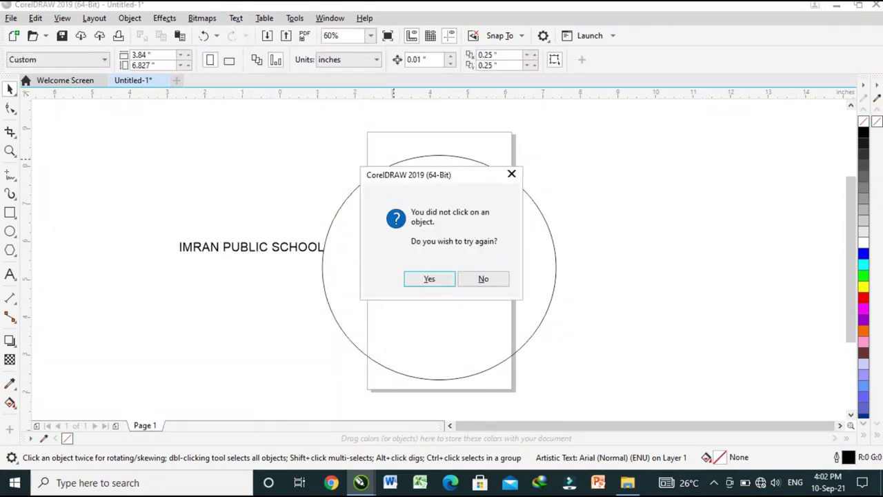
{"action": "key", "text": "Return"}
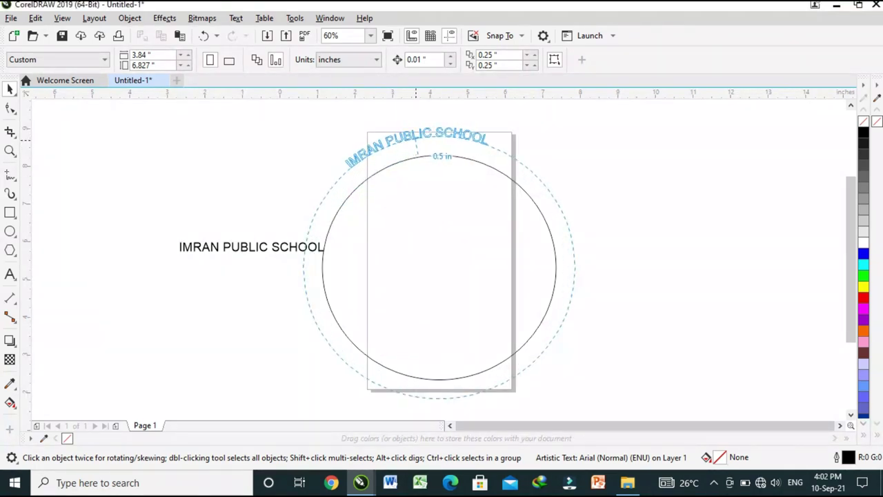
{"action": "left_click", "coordinate": [424, 146]}
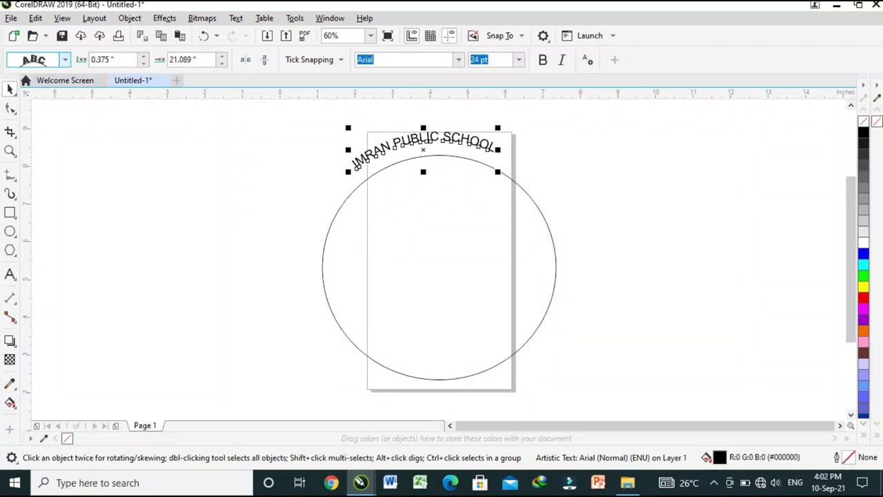
Try several letter orientation styles for the path text, then restore the first one
{"action": "left_click", "coordinate": [65, 60]}
{"action": "left_click", "coordinate": [40, 102]}
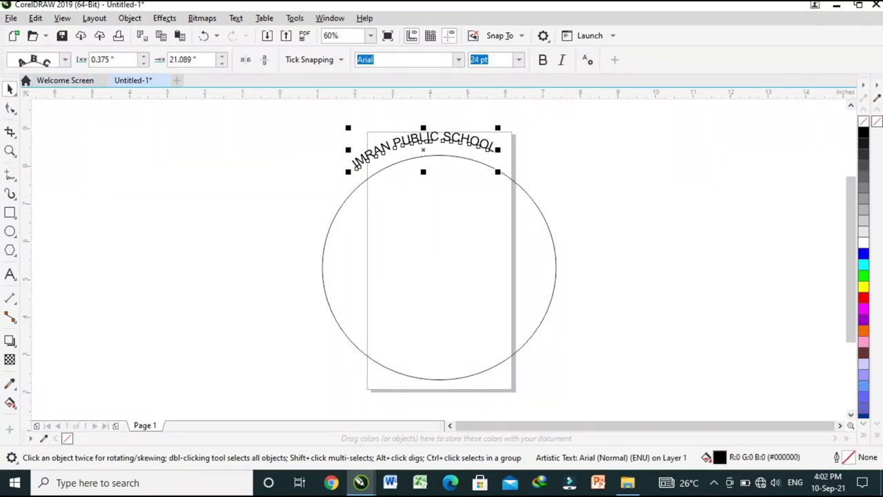
{"action": "left_click", "coordinate": [65, 59]}
{"action": "left_click", "coordinate": [40, 123]}
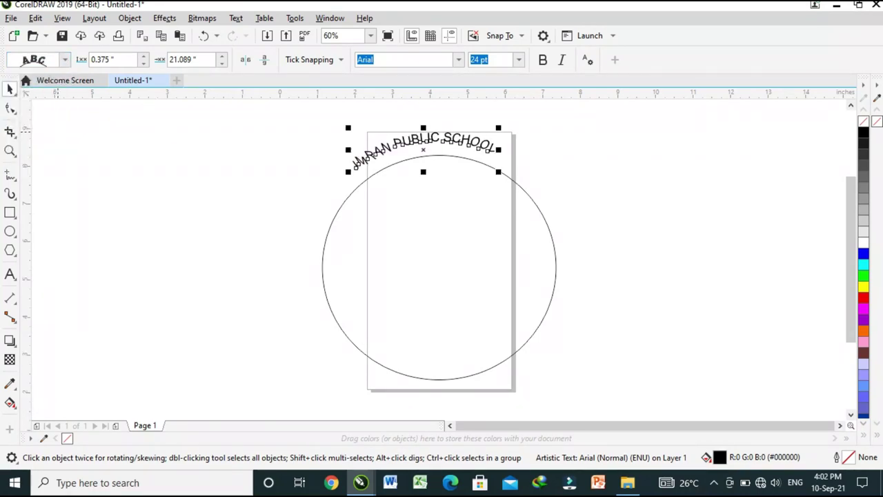
{"action": "left_click", "coordinate": [65, 59]}
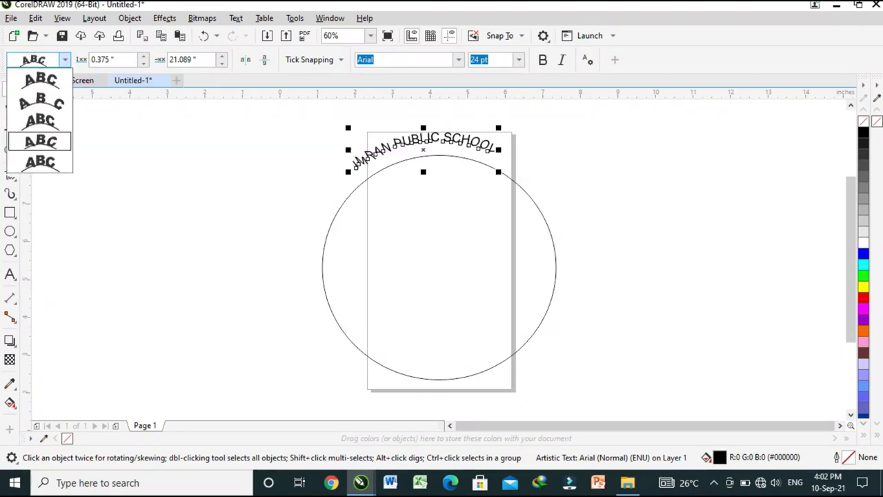
{"action": "left_click", "coordinate": [35, 143]}
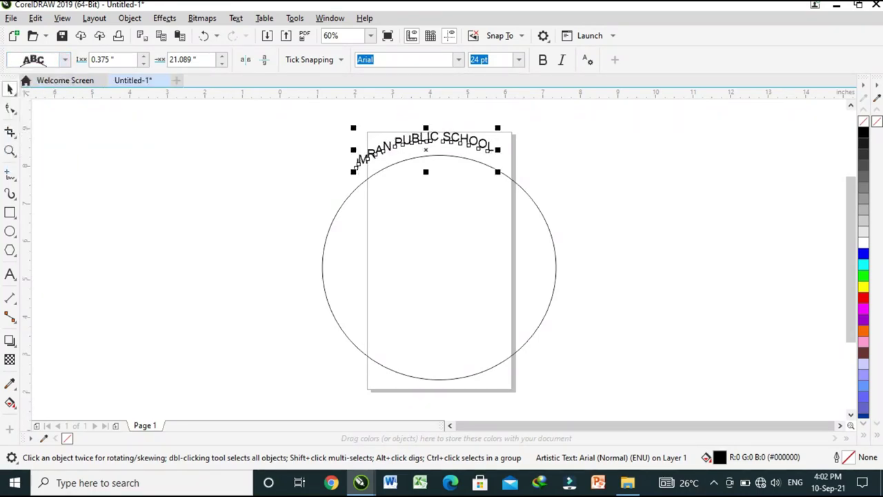
{"action": "left_click", "coordinate": [65, 59]}
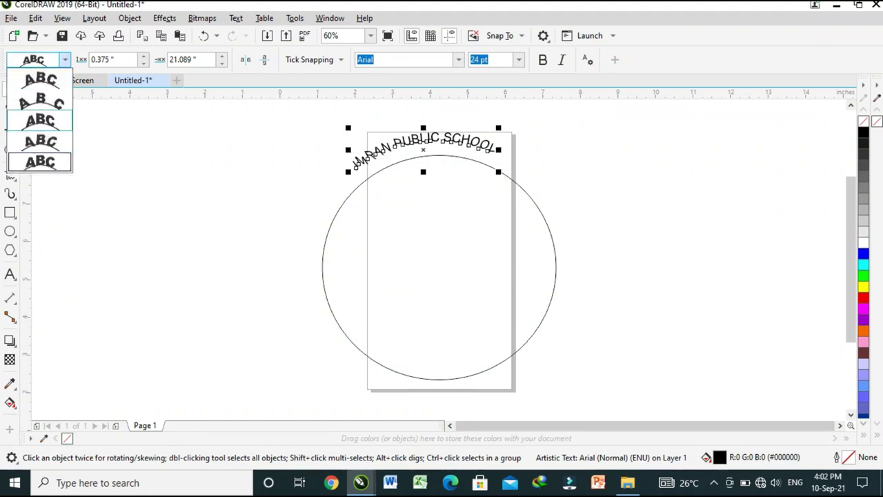
{"action": "left_click", "coordinate": [40, 81]}
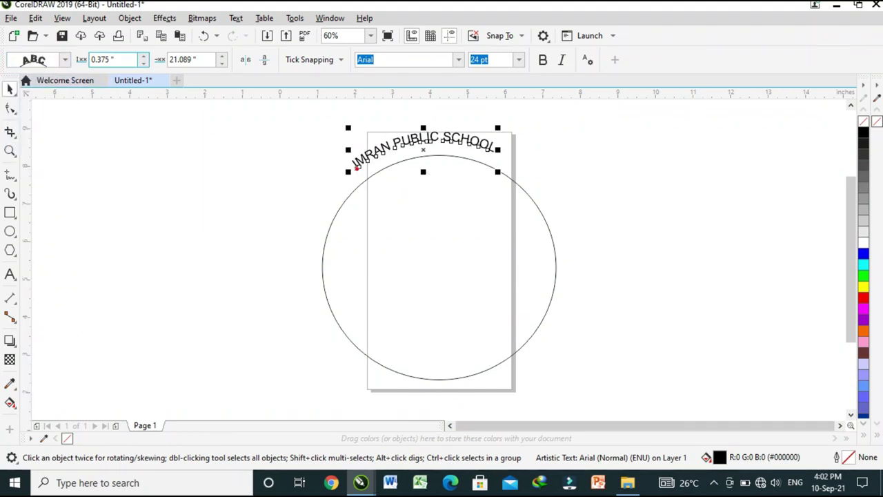
Set the path text's distance from path to 0.425" and offset to 21.789"
{"action": "key", "text": "Up"}
{"action": "key", "text": "Up"}
{"action": "key", "text": "Up"}
{"action": "key", "text": "Up"}
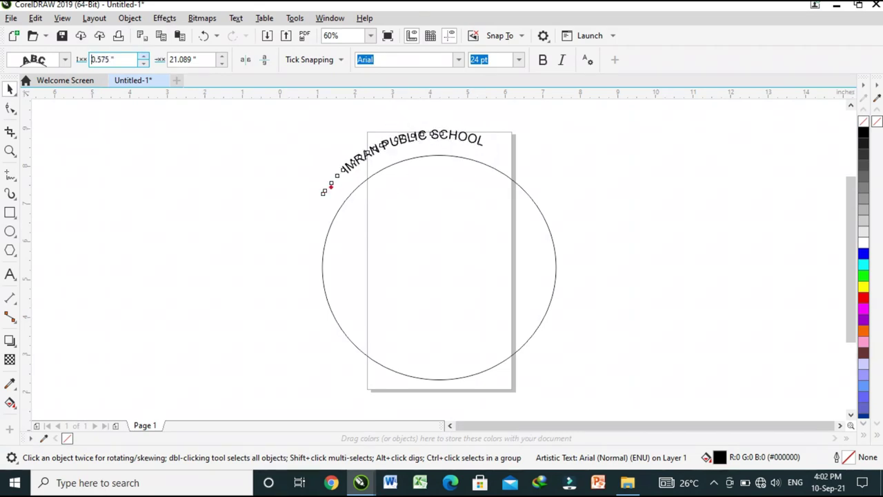
{"action": "key", "text": "Up"}
{"action": "key", "text": "Up"}
{"action": "key", "text": "Up"}
{"action": "key", "text": "Up"}
{"action": "key", "text": "Up"}
{"action": "key", "text": "Up"}
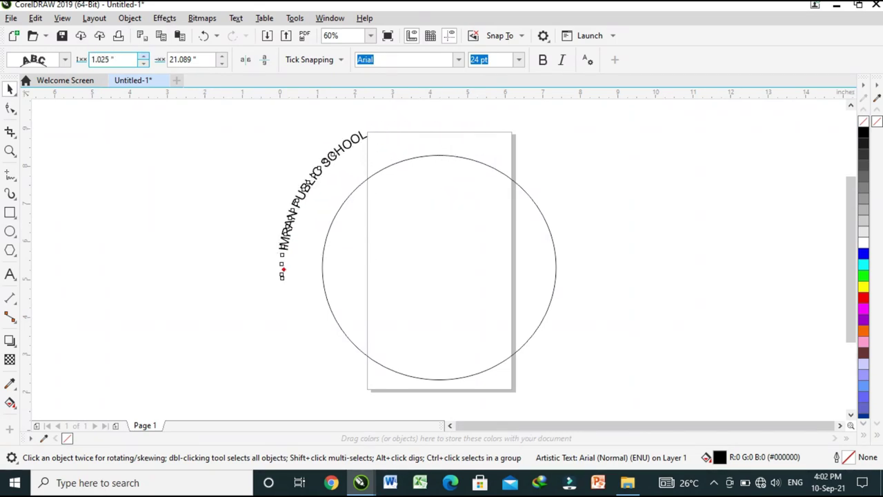
{"action": "key", "text": "Up"}
{"action": "key", "text": "Up"}
{"action": "key", "text": "Up"}
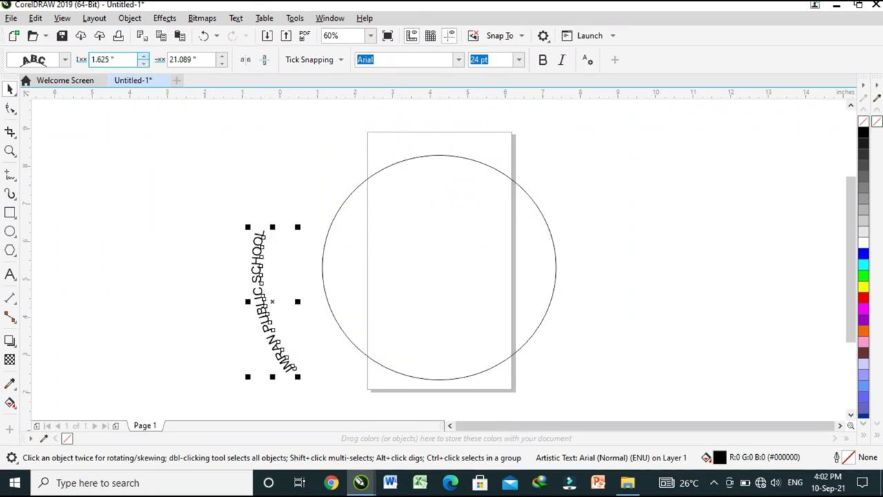
{"action": "key", "text": "Down"}
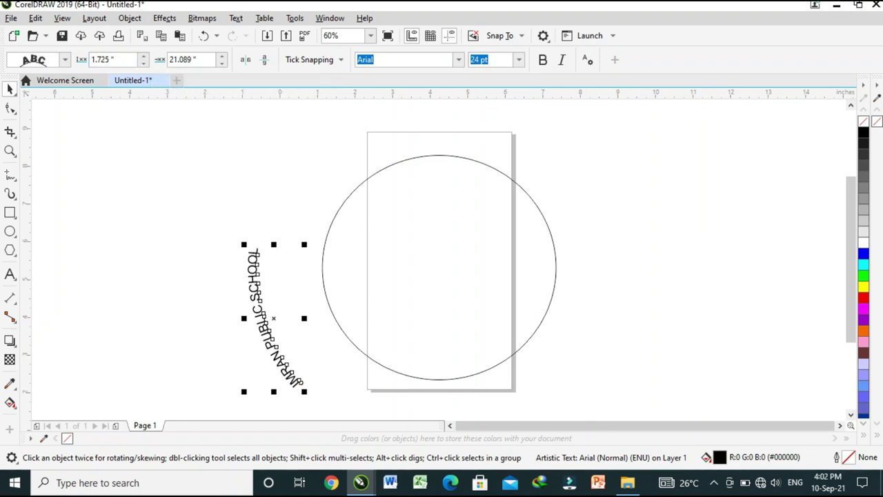
{"action": "key", "text": "Down"}
{"action": "key", "text": "Down"}
{"action": "key", "text": "Down"}
{"action": "key", "text": "Down"}
{"action": "key", "text": "Down"}
{"action": "key", "text": "Down"}
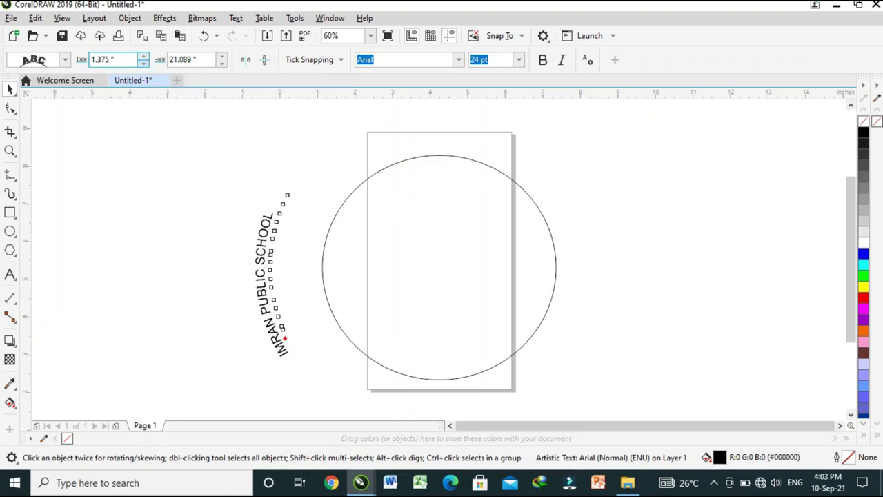
{"action": "key", "text": "Down"}
{"action": "key", "text": "Down"}
{"action": "key", "text": "Down"}
{"action": "key", "text": "Down"}
{"action": "key", "text": "Down"}
{"action": "key", "text": "Down"}
{"action": "key", "text": "Down"}
{"action": "key", "text": "Down"}
{"action": "key", "text": "Down"}
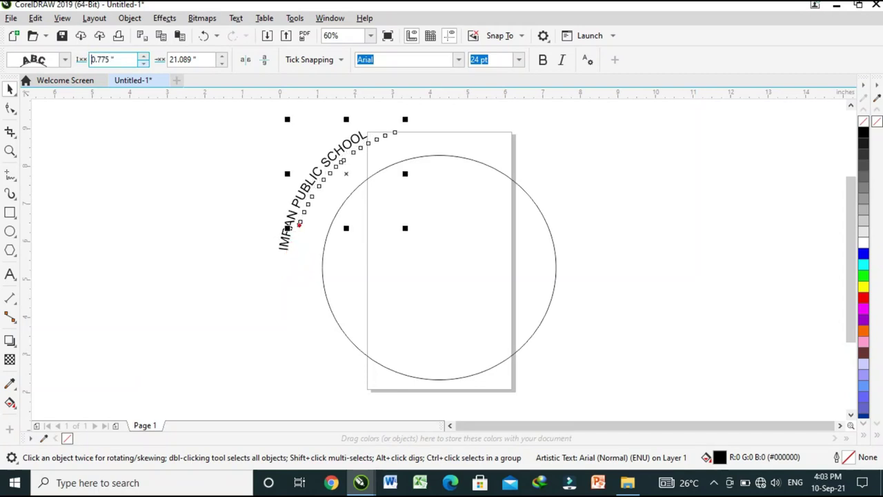
{"action": "key", "text": "Down"}
{"action": "key", "text": "Down"}
{"action": "key", "text": "Down"}
{"action": "key", "text": "Tab"}
{"action": "key", "text": "Up"}
{"action": "key", "text": "Up"}
{"action": "key", "text": "Up"}
{"action": "key", "text": "Up"}
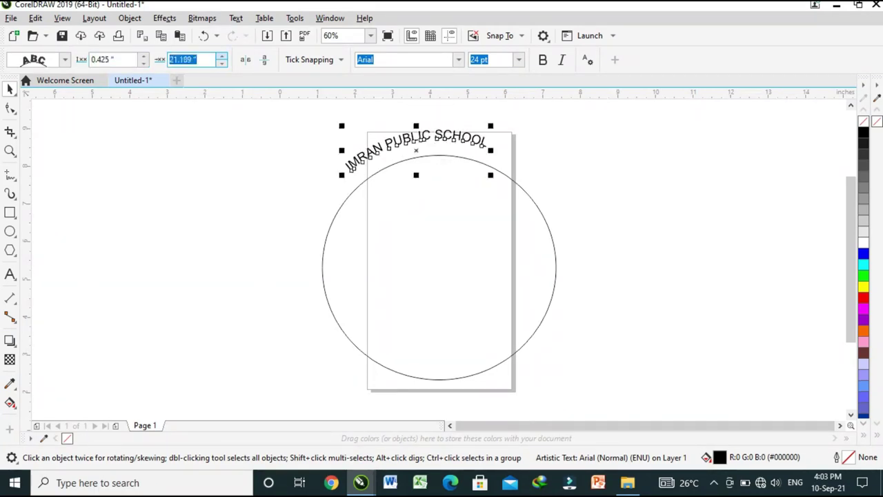
{"action": "key", "text": "Up"}
{"action": "key", "text": "Up"}
{"action": "key", "text": "Up"}
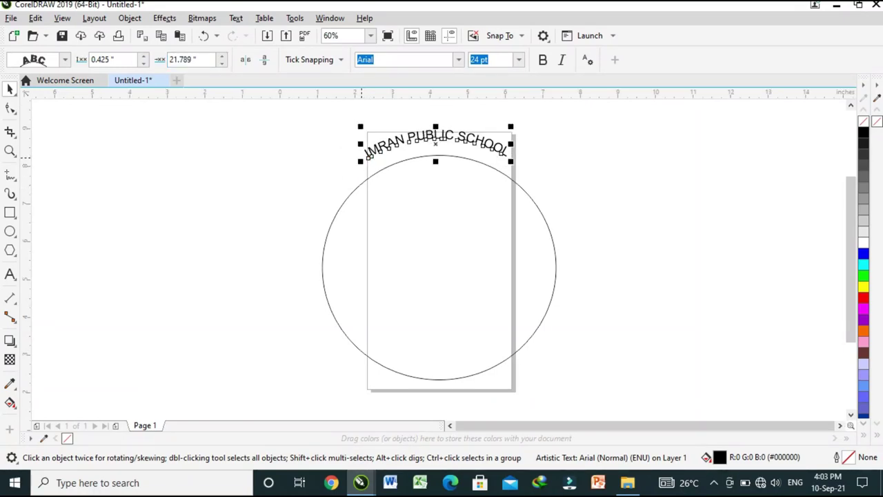
Scale the arc text up to 64.588 pt and select all its characters
{"action": "left_click_drag", "start_coordinate": [360, 126], "coordinate": [263, 102]}
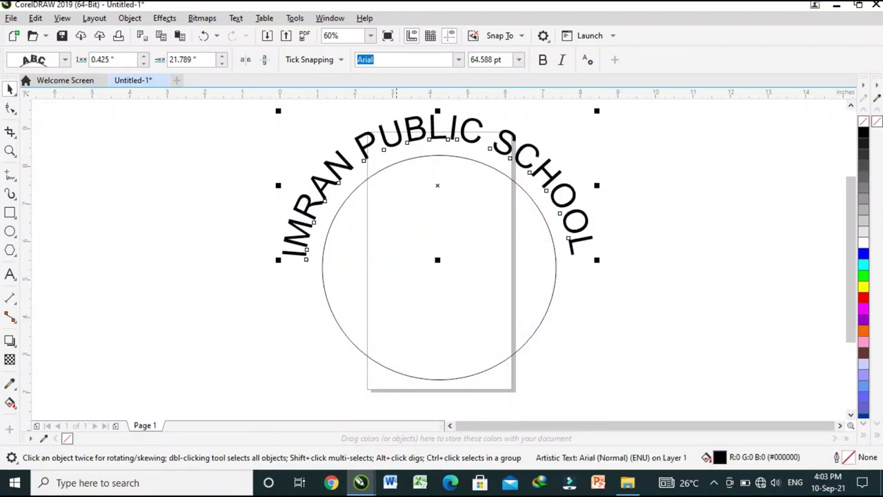
{"action": "key", "text": "F8"}
{"action": "left_click", "coordinate": [572, 250]}
{"action": "left_click_drag", "start_coordinate": [582, 251], "coordinate": [331, 159]}
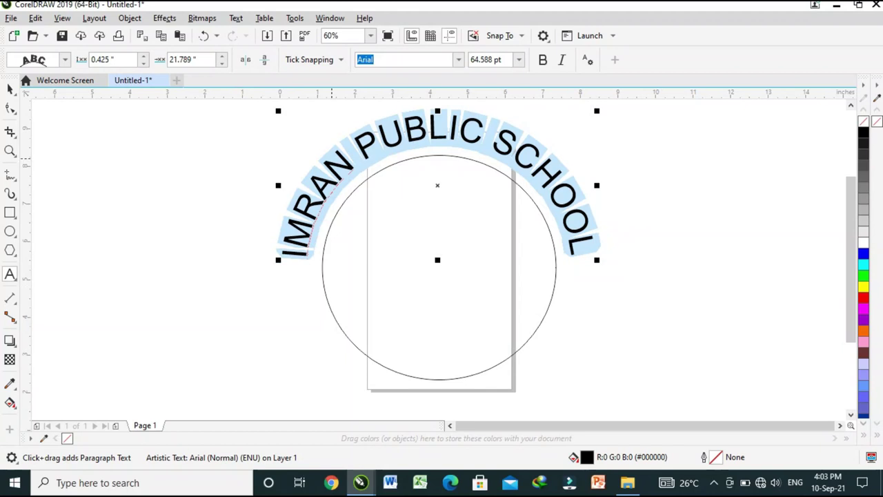
{"action": "key", "text": "alt+Down"}
{"action": "key", "text": "Escape"}
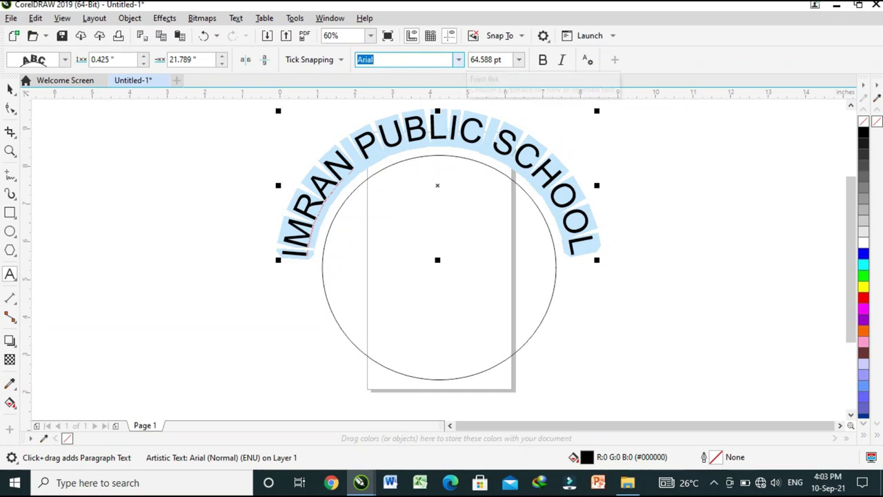
Change the arc text's font to Bombay Black Unicode
{"action": "key", "text": "alt+Down"}
{"action": "key", "text": "Up"}
{"action": "key", "text": "Up"}
{"action": "key", "text": "Up"}
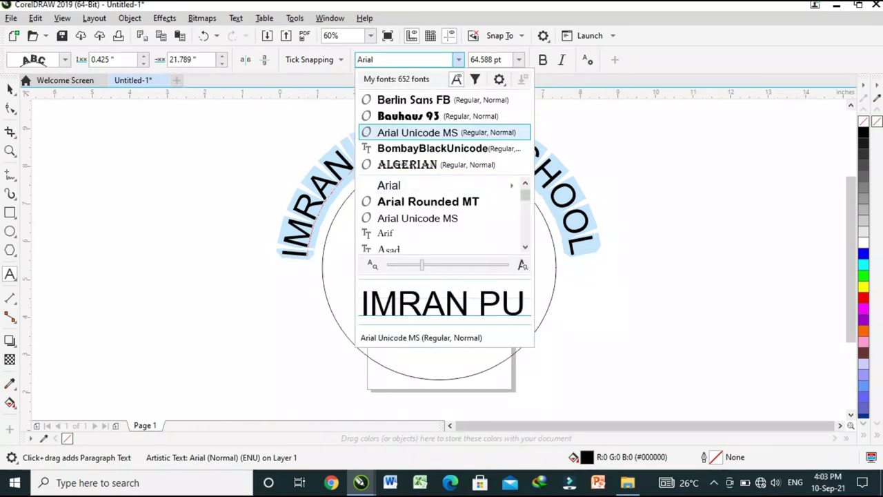
{"action": "key", "text": "Down"}
{"action": "key", "text": "Escape"}
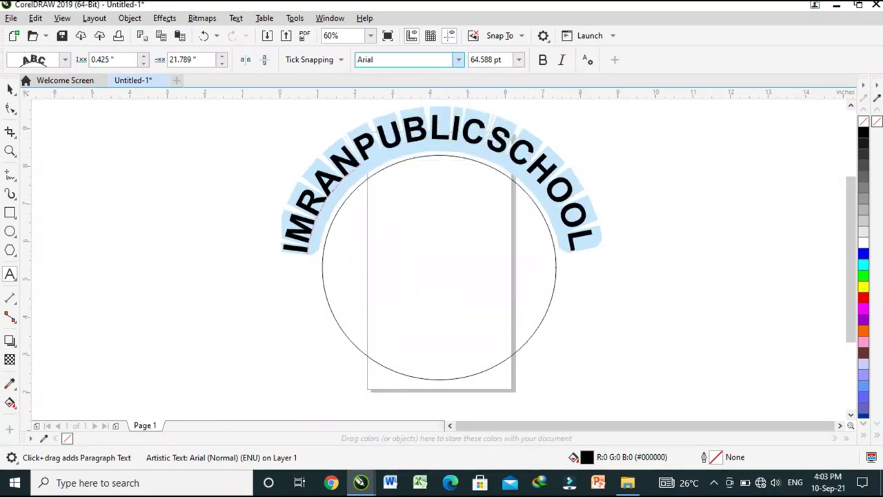
{"action": "key", "text": "Escape"}
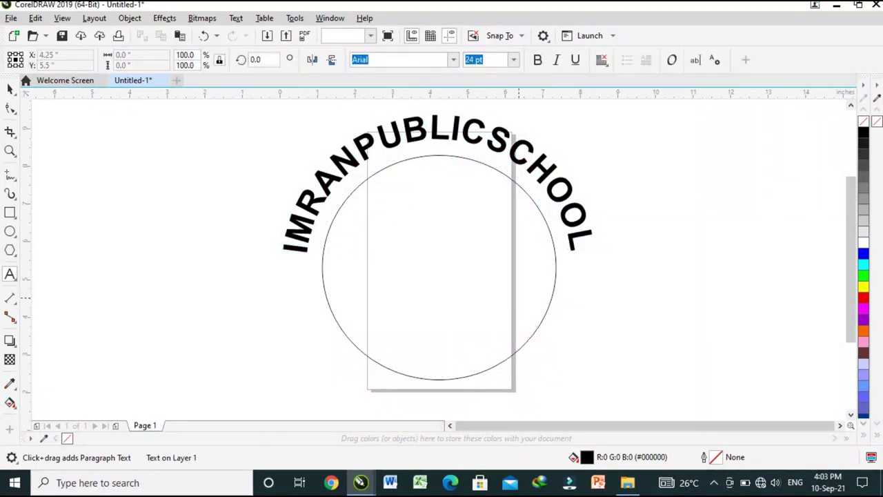
{"action": "key", "text": "Escape"}
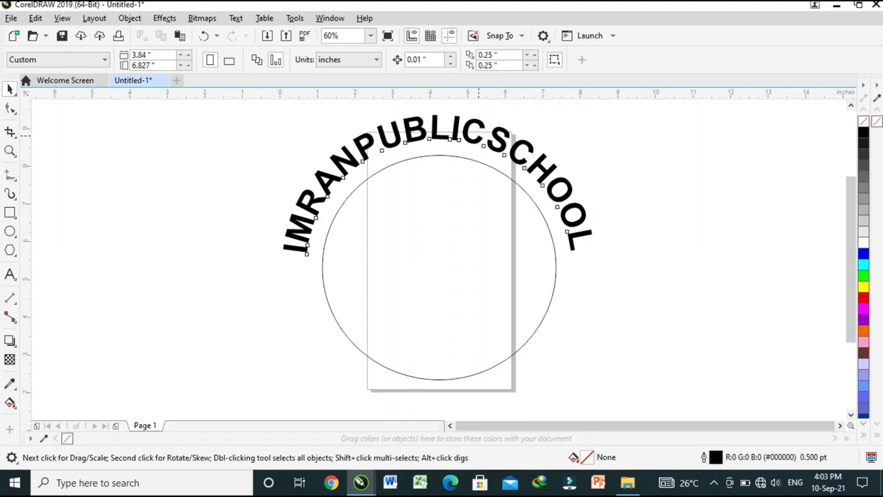
Colour the circle and its arc text blue
{"action": "key", "text": "Tab"}
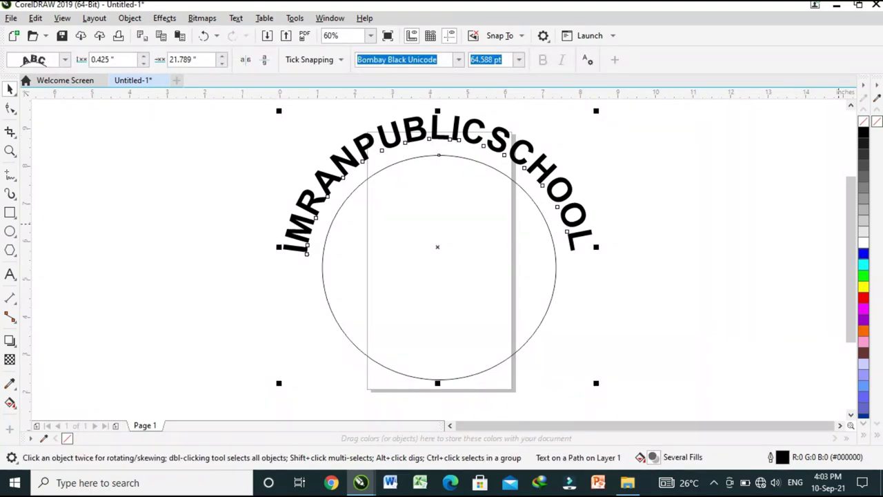
{"action": "left_click", "coordinate": [863, 253]}
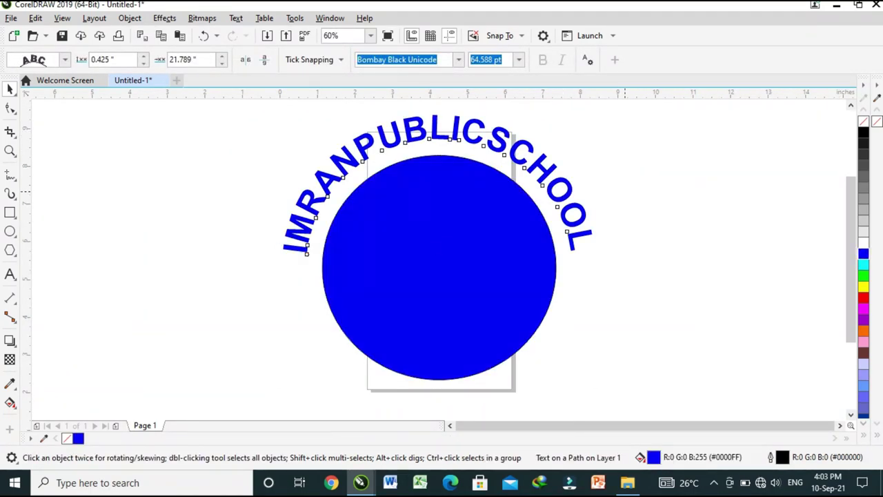
{"action": "key", "text": "Escape"}
{"action": "key", "text": "Tab"}
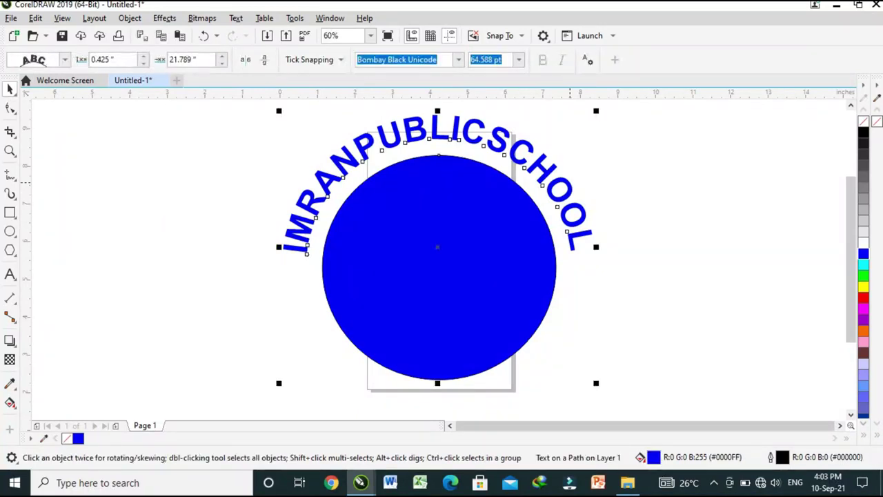
{"action": "key", "text": "Escape"}
{"action": "key", "text": "Tab"}
{"action": "key", "text": "Escape"}
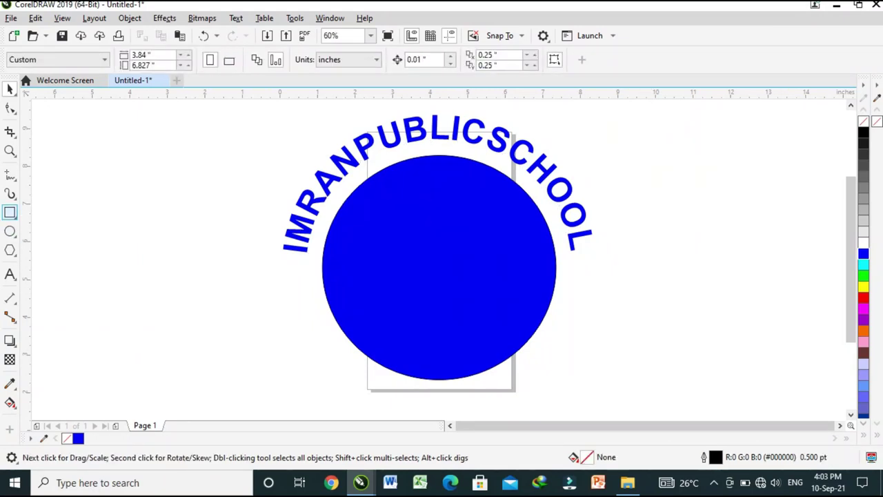
Draw a wide empty rectangle left of the circle
{"action": "left_click", "coordinate": [9, 213]}
{"action": "mouse_move", "coordinate": [98, 266]}
{"action": "left_mouse_down"}
{"action": "mouse_move", "coordinate": [230, 330]}
{"action": "mouse_move", "coordinate": [302, 347]}
{"action": "left_mouse_up"}
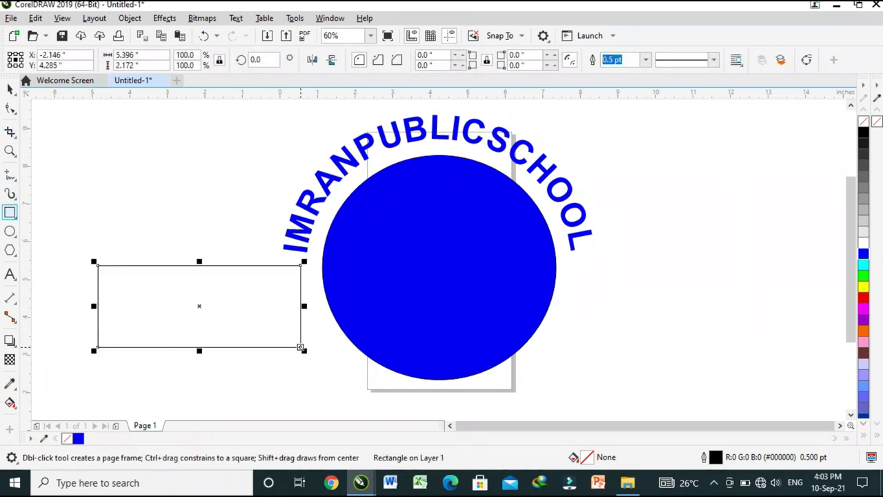
{"action": "left_click", "coordinate": [10, 274]}
{"action": "left_click", "coordinate": [173, 181]}
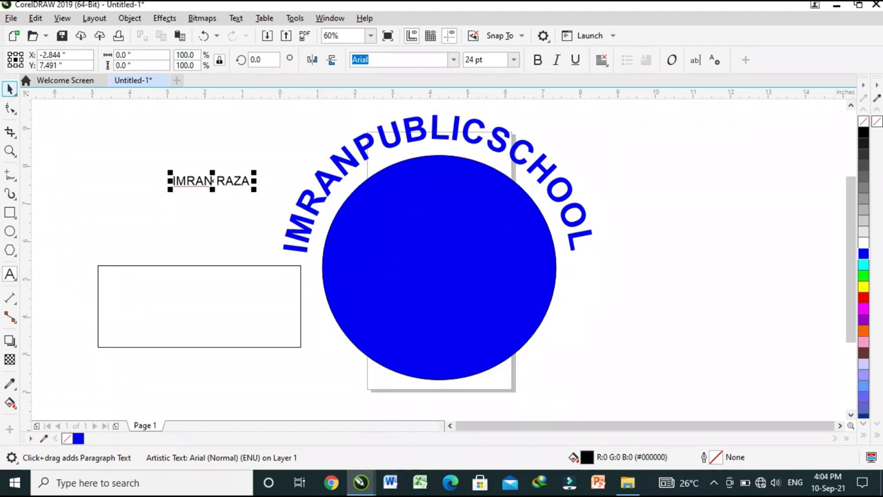
{"action": "key", "text": "ctrl+space"}
{"action": "left_click_drag", "start_coordinate": [254, 189], "coordinate": [270, 191]}
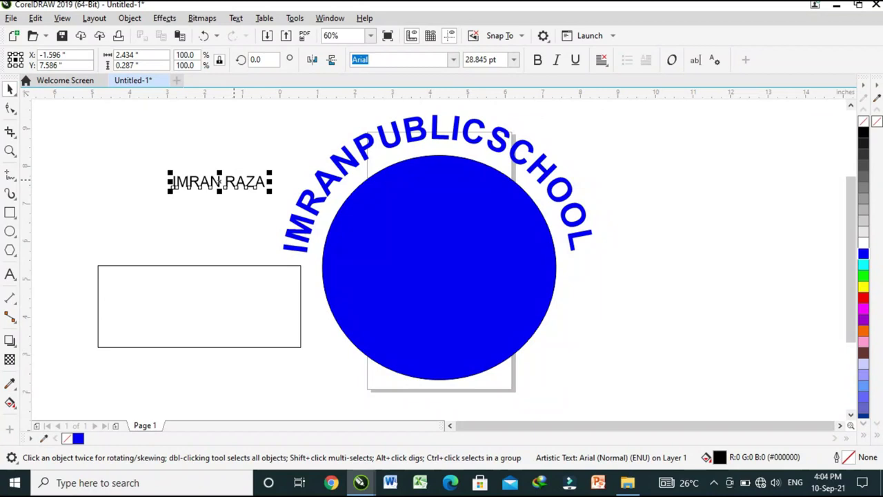
{"action": "left_click", "coordinate": [236, 18]}
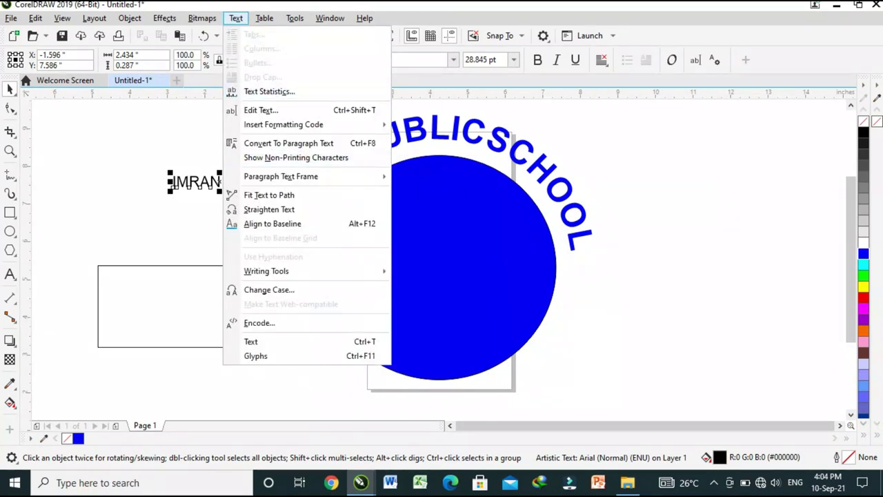
{"action": "left_click", "coordinate": [269, 195]}
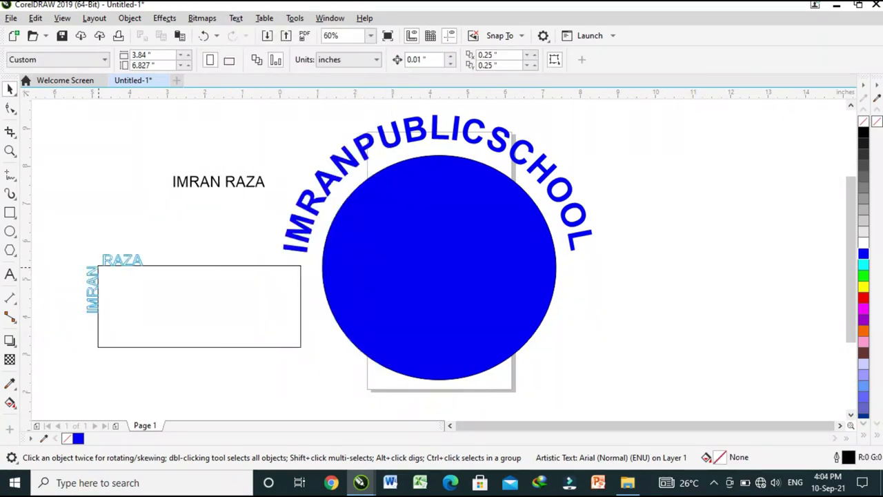
{"action": "left_click", "coordinate": [98, 276]}
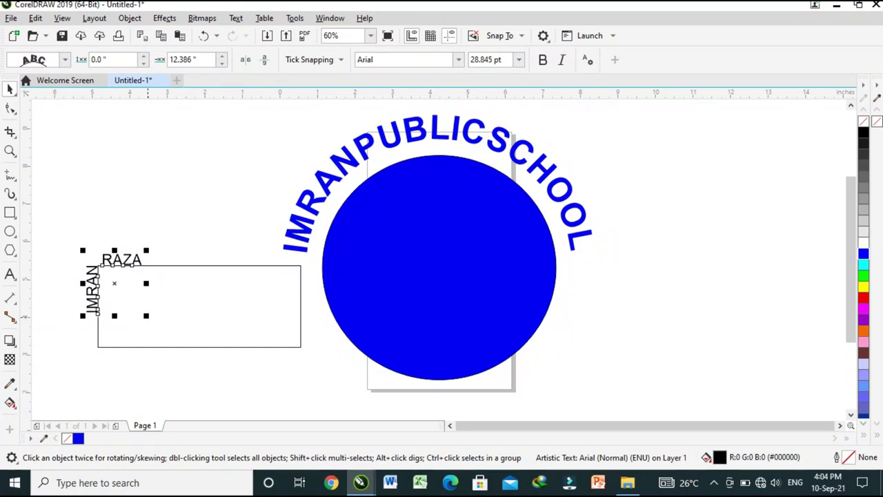
{"action": "left_click", "coordinate": [519, 59]}
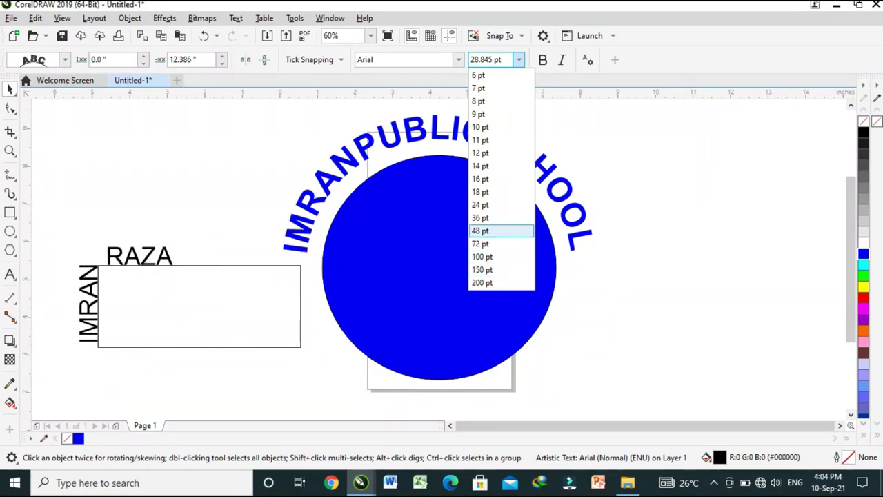
{"action": "left_click", "coordinate": [480, 230]}
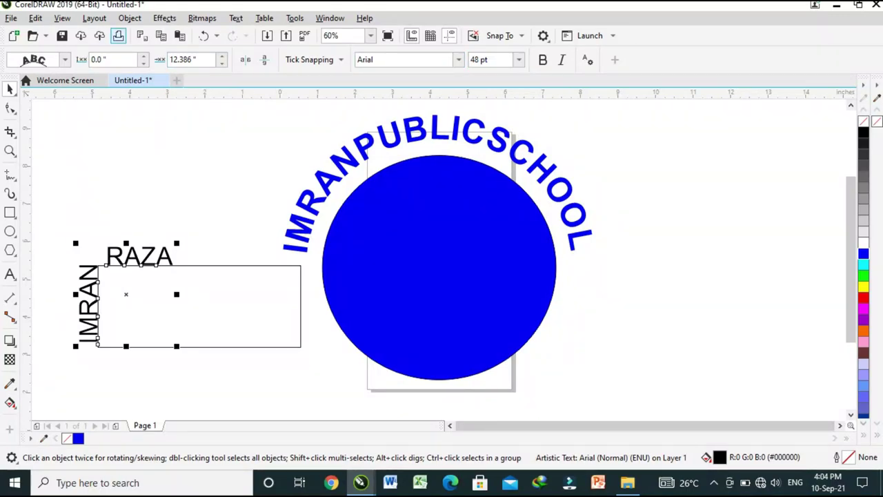
{"action": "left_click", "coordinate": [314, 60]}
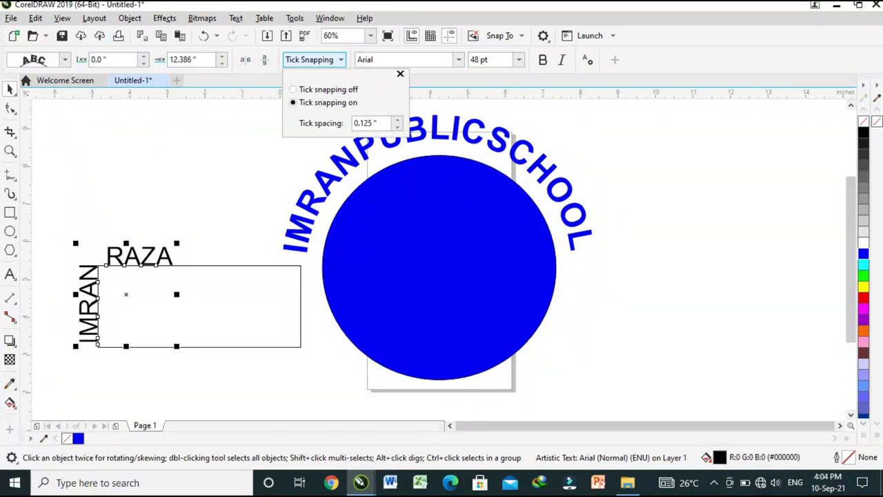
{"action": "key", "text": "Escape"}
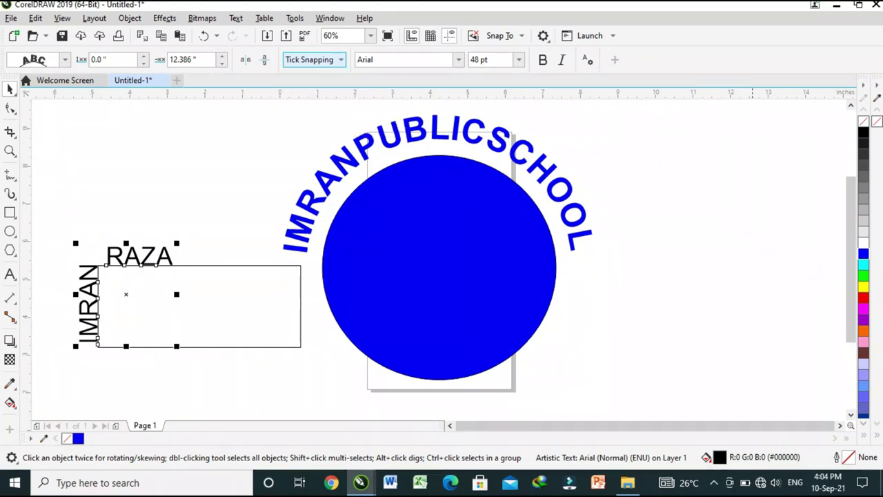
{"action": "left_click", "coordinate": [863, 253]}
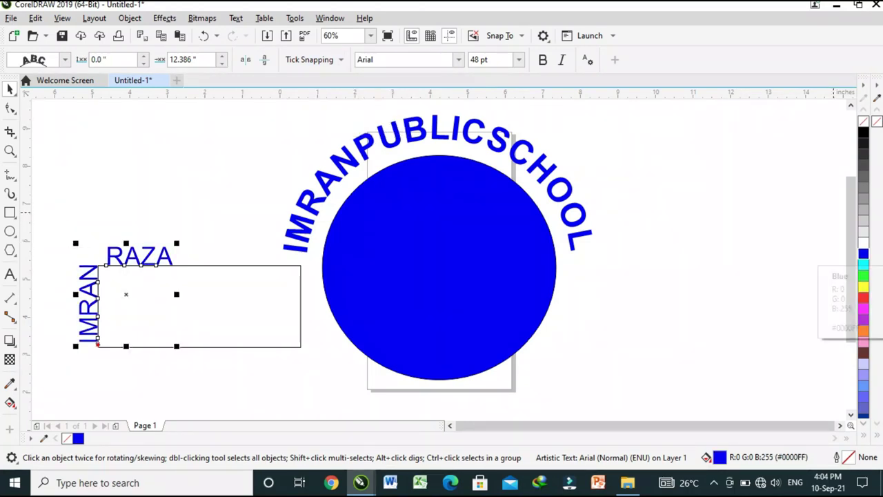
{"action": "left_click", "coordinate": [301, 307], "text": "shift"}
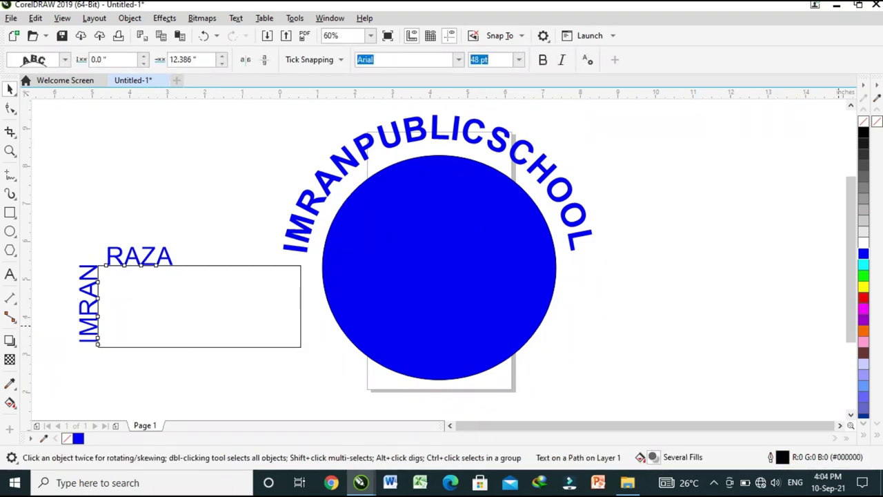
{"action": "left_click", "coordinate": [863, 297]}
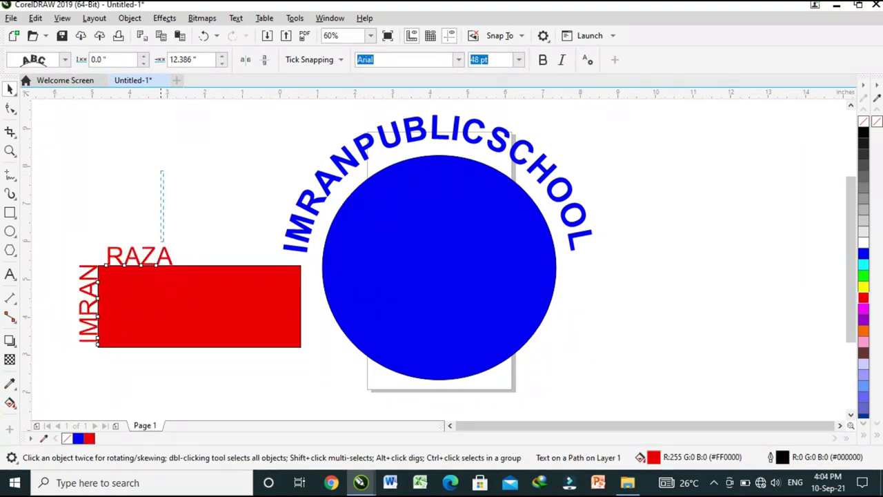
{"action": "left_click", "coordinate": [156, 255]}
{"action": "left_click", "coordinate": [156, 255]}
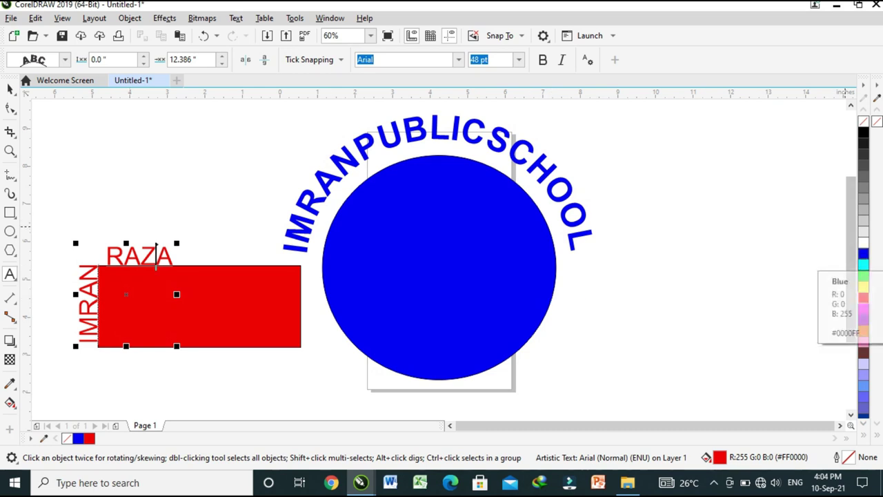
{"action": "left_click", "coordinate": [863, 254]}
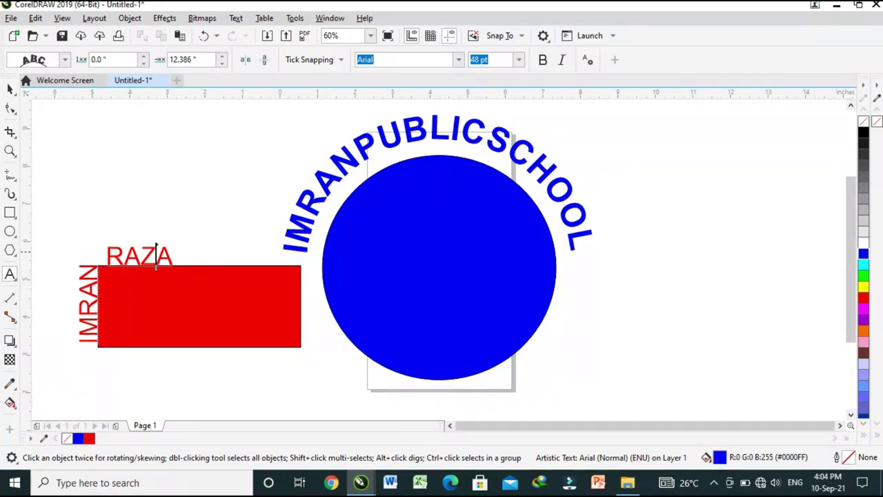
{"action": "key", "text": "ctrl+space"}
{"action": "key", "text": "F10"}
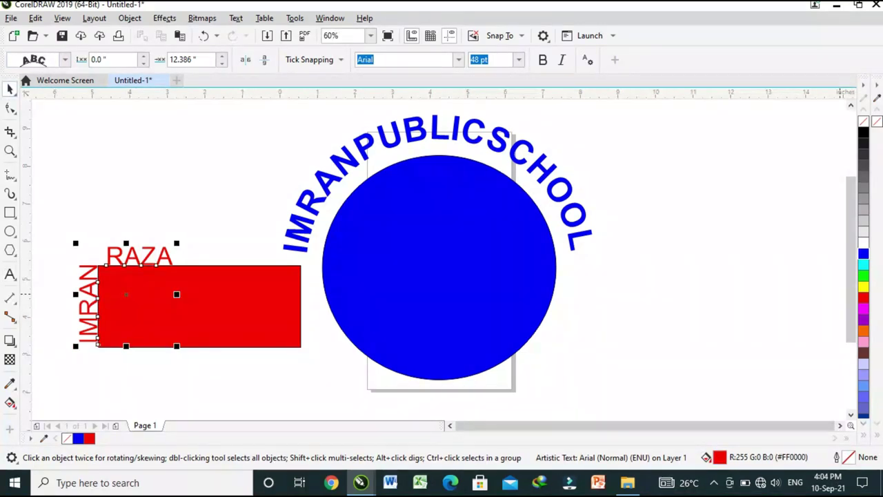
{"action": "left_click", "coordinate": [863, 254]}
{"action": "left_click", "coordinate": [752, 228]}
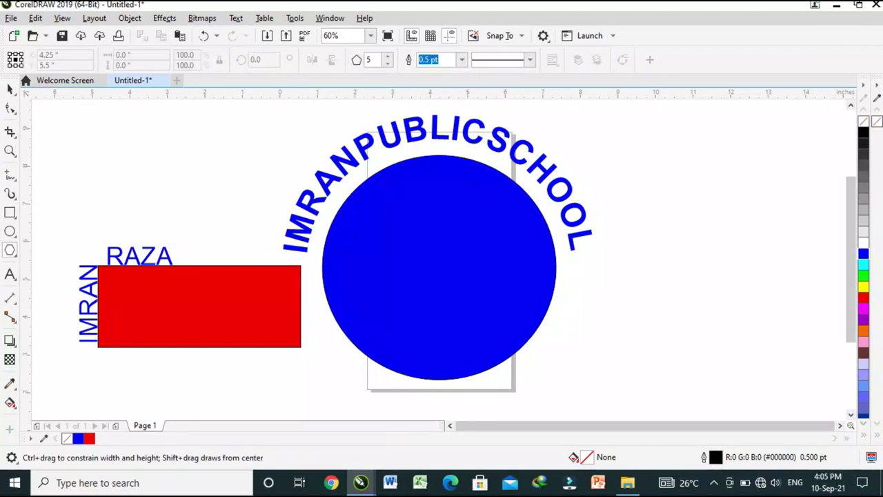
Draw an unfilled 5.516 × 1.276 inch wave banner from Perfect Shapes at the top left
{"action": "left_click", "coordinate": [10, 250]}
{"action": "left_click", "coordinate": [69, 297]}
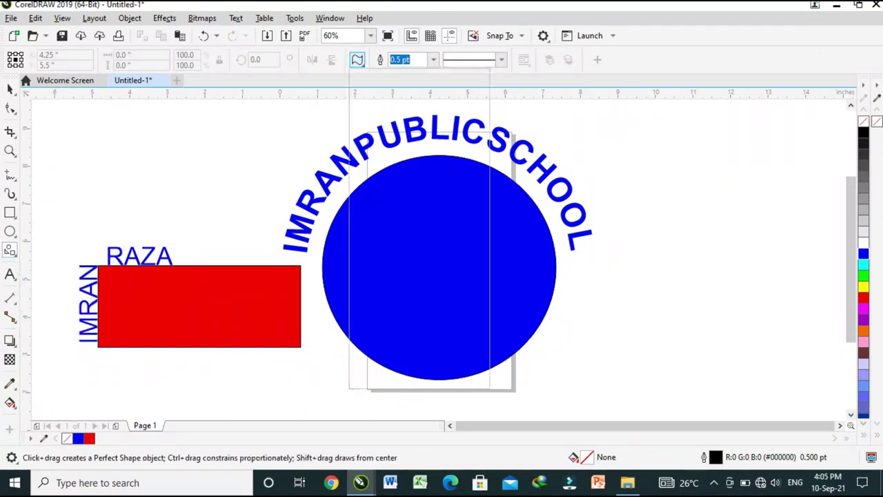
{"action": "left_click", "coordinate": [357, 59]}
{"action": "left_click", "coordinate": [357, 59]}
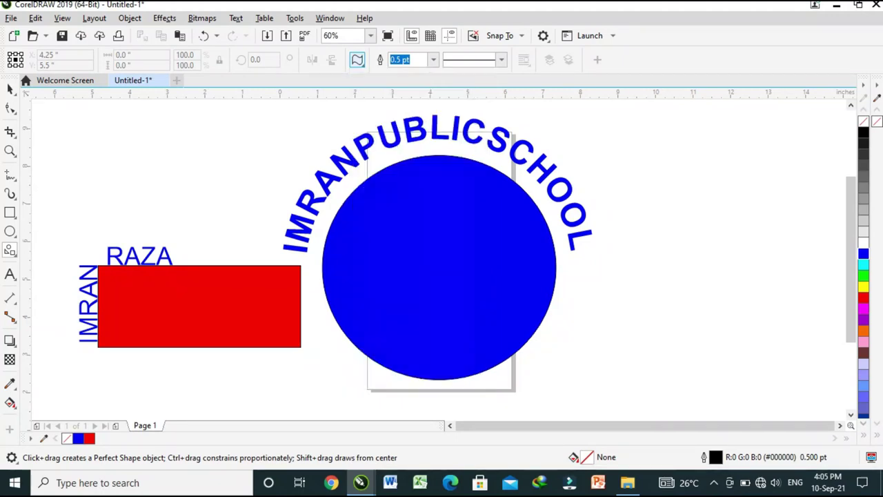
{"action": "left_click_drag", "start_coordinate": [83, 139], "coordinate": [296, 191]}
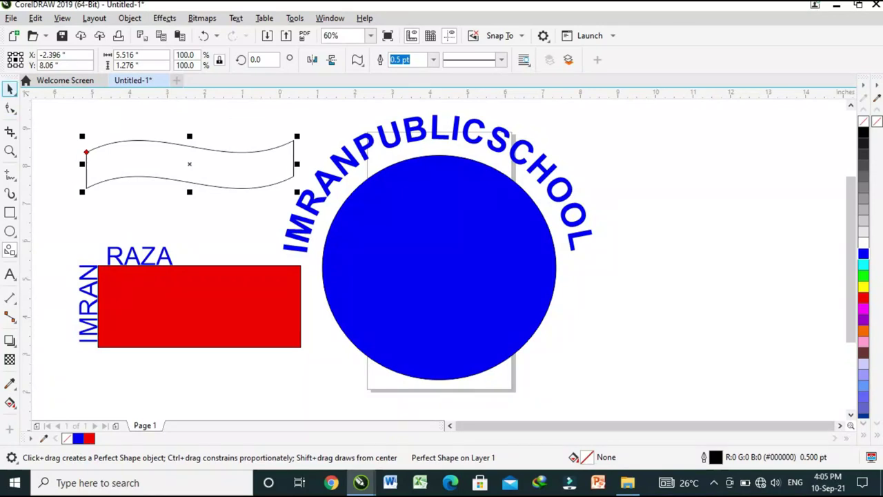
{"action": "left_click", "coordinate": [10, 88]}
Add a line of Arial 24 pt artistic text with the person's name right of the blue circle
{"action": "left_click", "coordinate": [10, 274]}
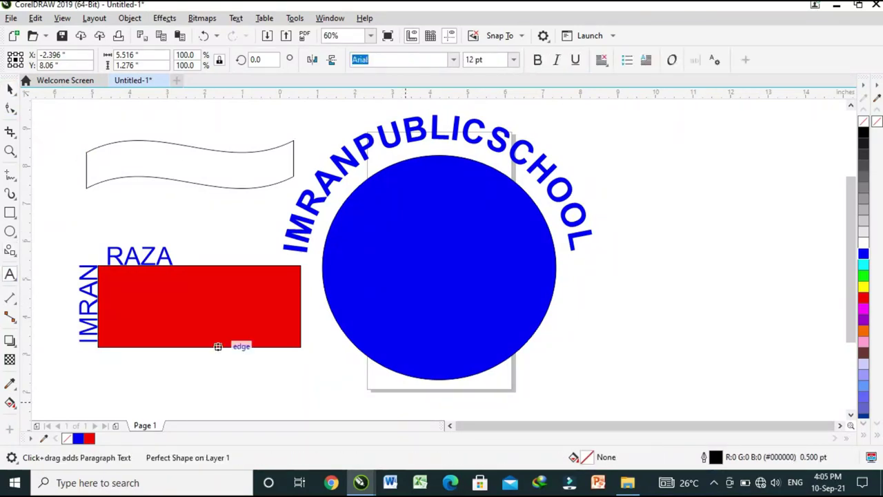
{"action": "left_click", "coordinate": [633, 307]}
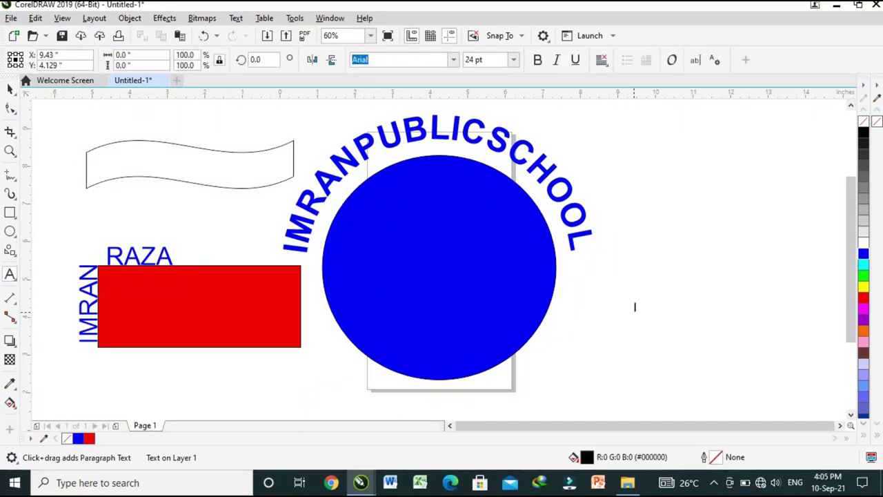
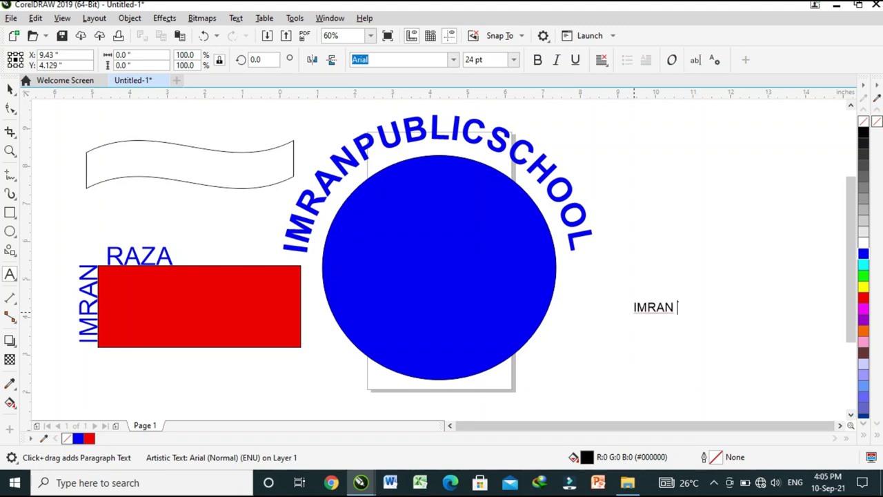
{"action": "key", "text": "ctrl+space"}
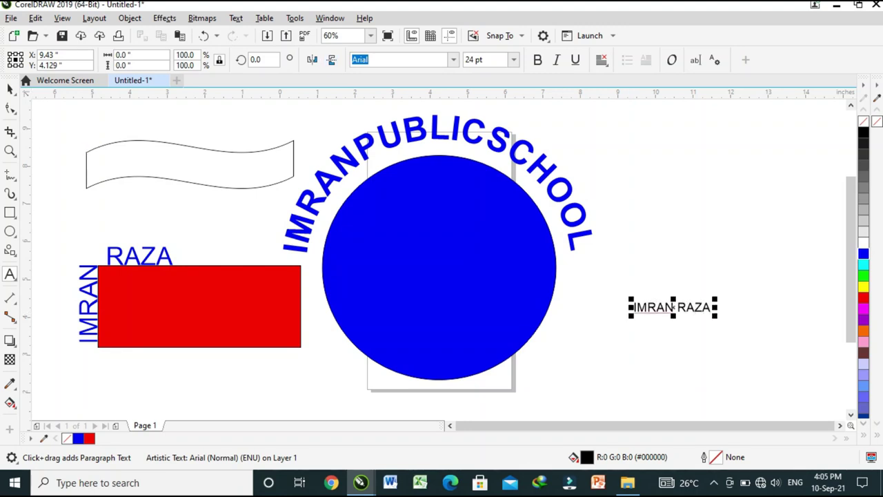
{"action": "key", "text": "space"}
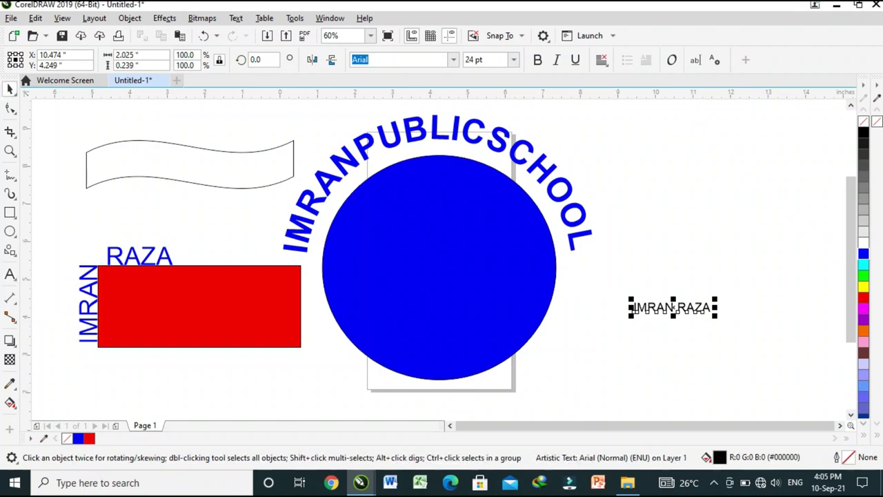
{"action": "left_click", "coordinate": [236, 18]}
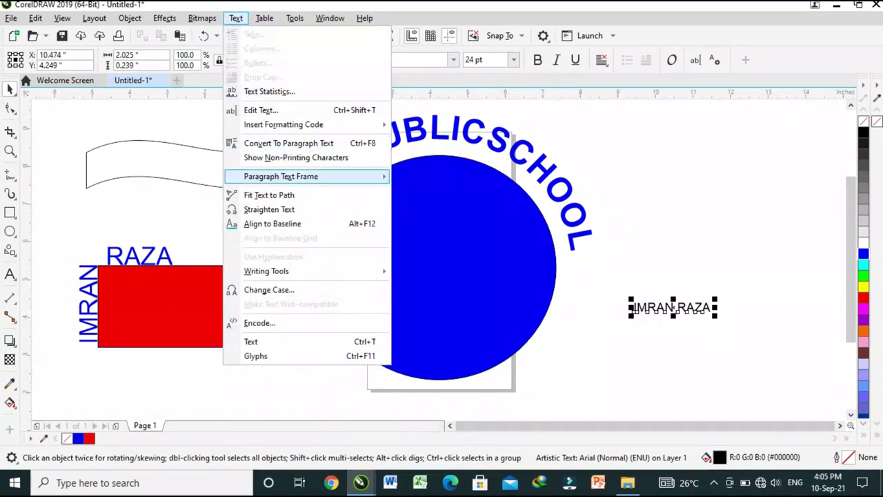
Fit the name text to the banner's top edge, enlarge it to 55.625 pt and lift it slightly
{"action": "left_click", "coordinate": [269, 196]}
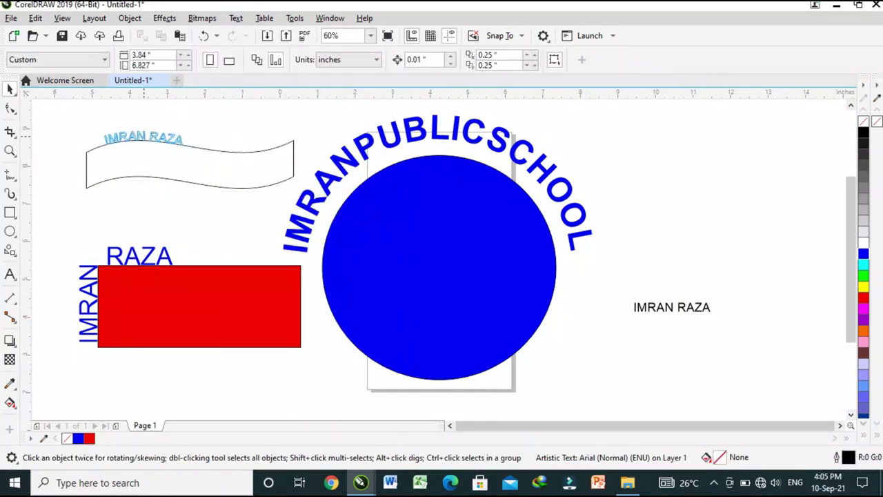
{"action": "left_click", "coordinate": [141, 142]}
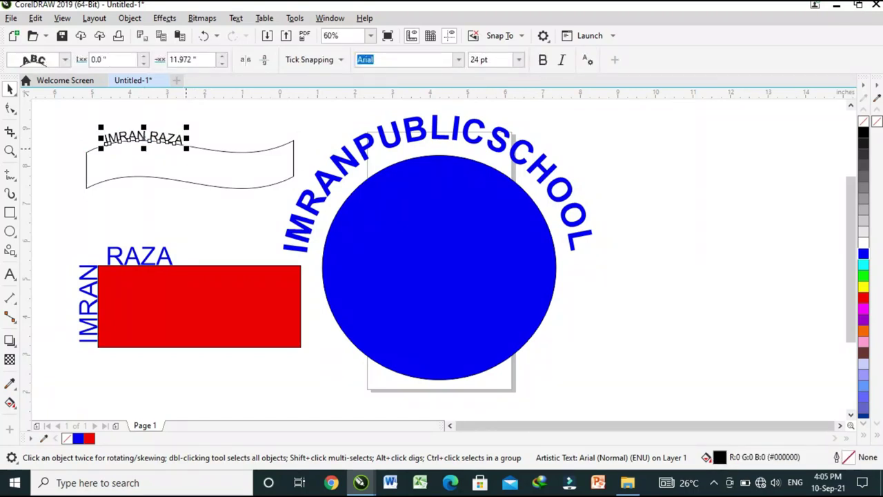
{"action": "mouse_move", "coordinate": [187, 148]}
{"action": "left_mouse_down"}
{"action": "mouse_move", "coordinate": [275, 155]}
{"action": "mouse_move", "coordinate": [290, 164]}
{"action": "left_mouse_up"}
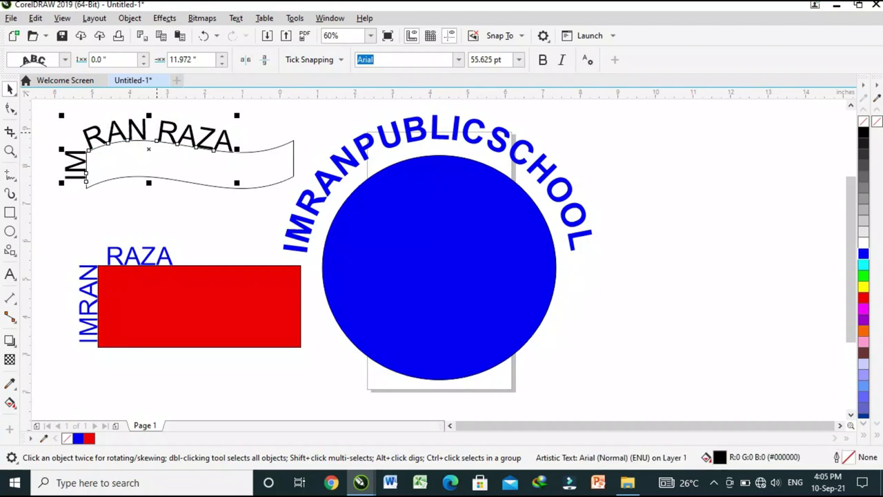
{"action": "left_click_drag", "start_coordinate": [138, 141], "coordinate": [165, 125]}
{"action": "left_click", "coordinate": [325, 129]}
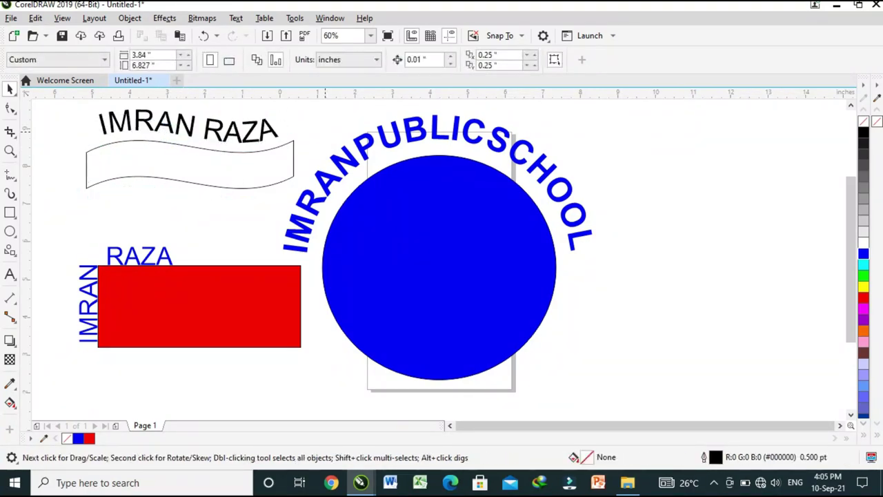
{"action": "left_click", "coordinate": [214, 147]}
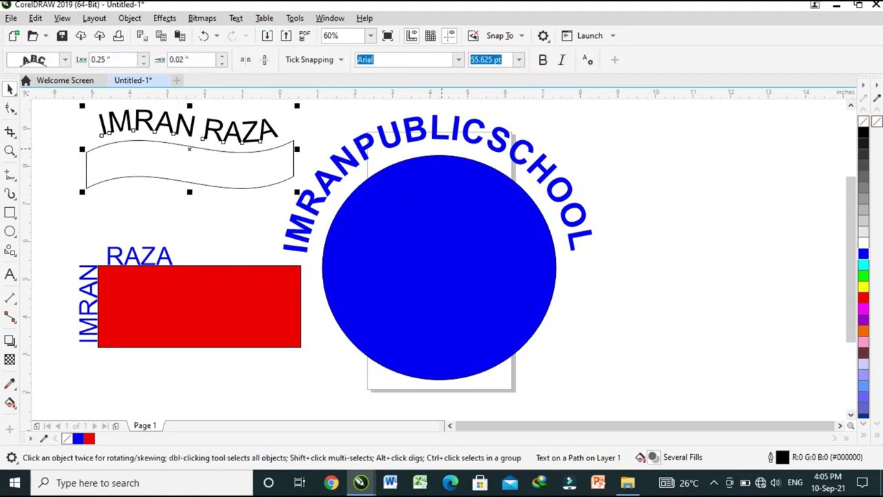
Colour the wave banner and its name text purple (#9900CC)
{"action": "left_click", "coordinate": [863, 264]}
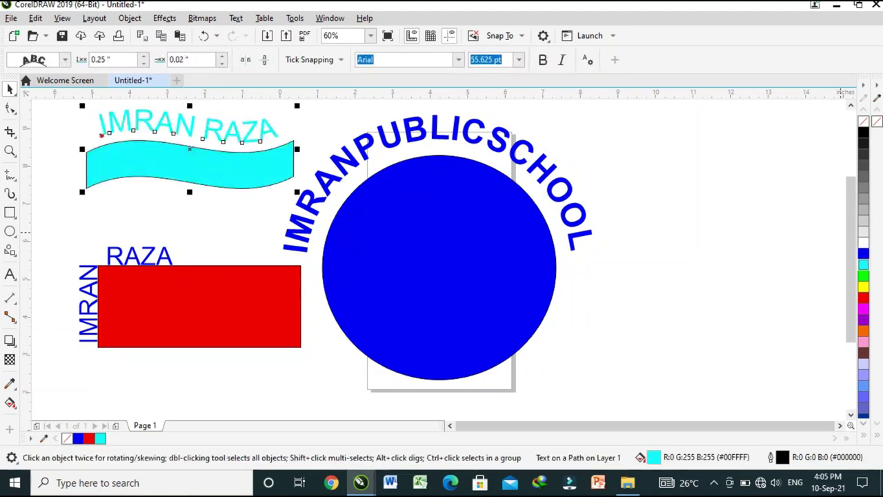
{"action": "left_click", "coordinate": [863, 319]}
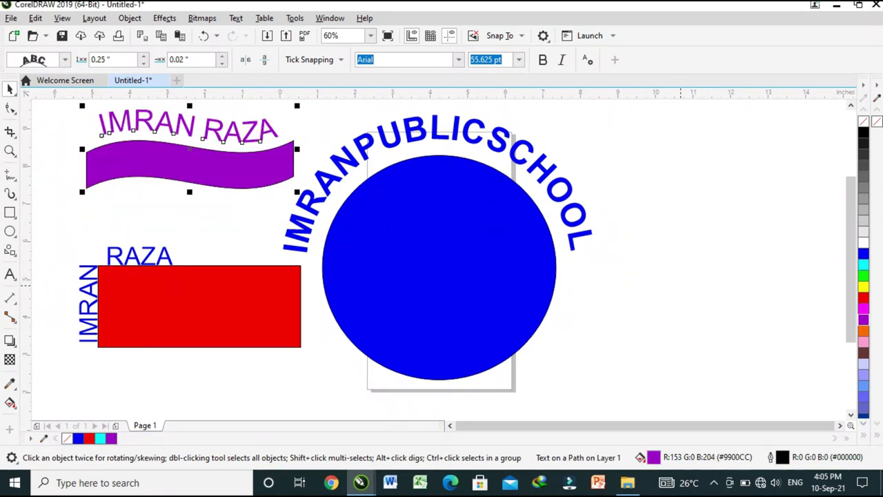
{"action": "scroll", "coordinate": [441, 262], "scroll_direction": "up", "scroll_amount": 1}
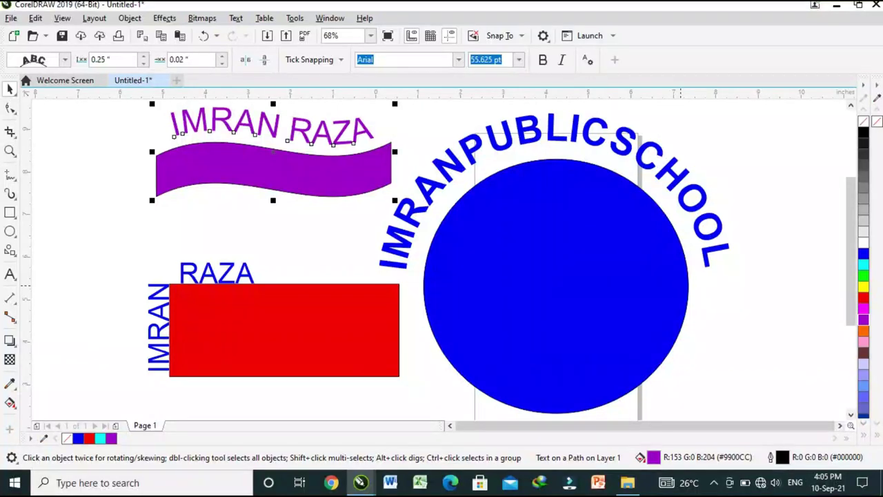